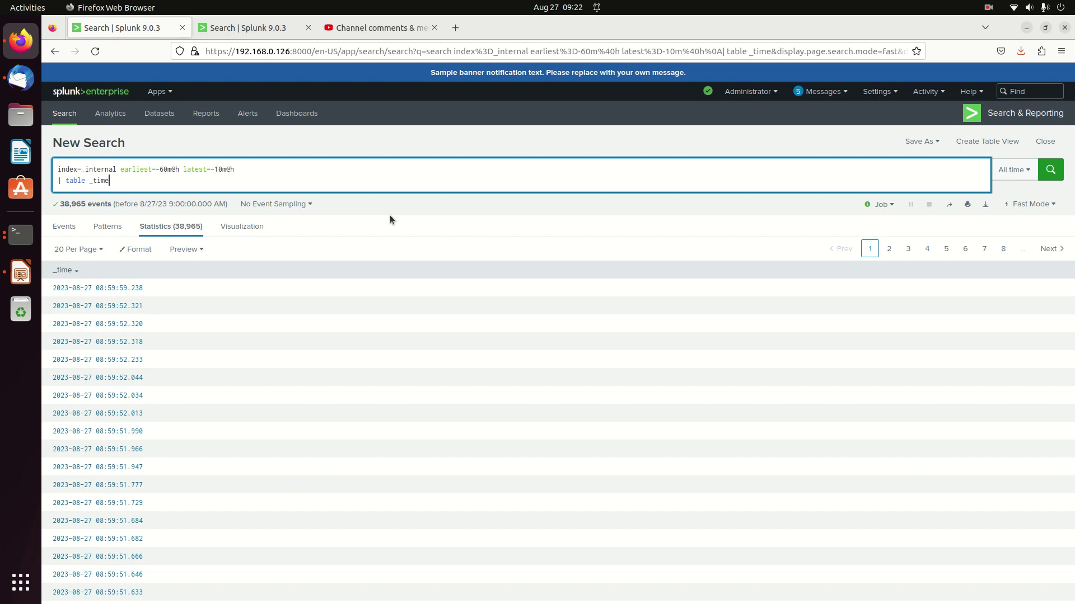
- Delete the relative '60m' offset from the earliest= value in the search query
{"action": "double_click", "coordinate": [170, 169]}
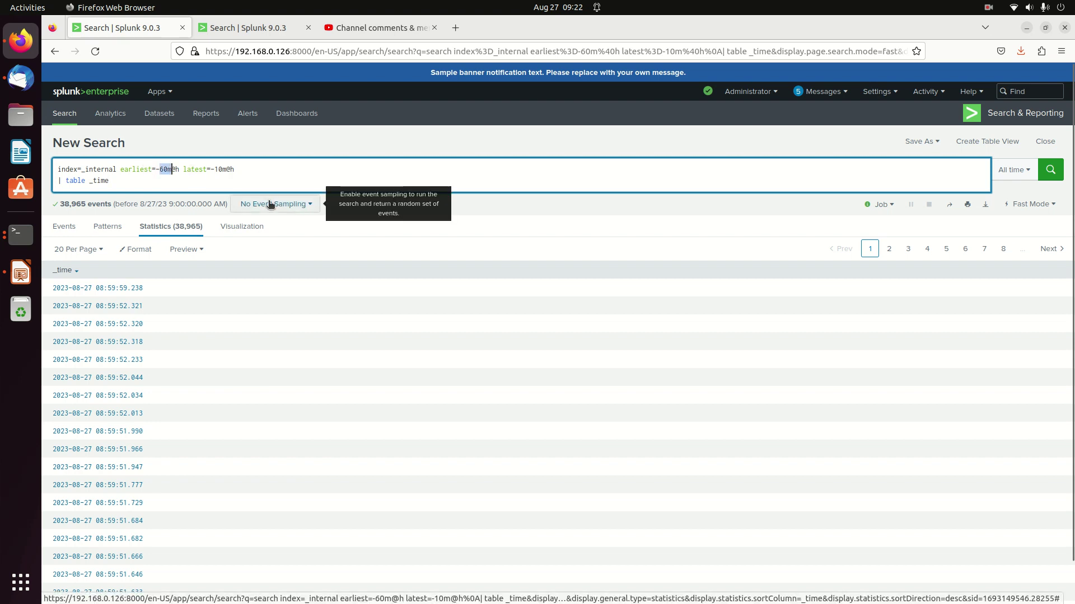
{"action": "key", "text": "BackSpace"}
{"action": "key", "text": "BackSpace"}
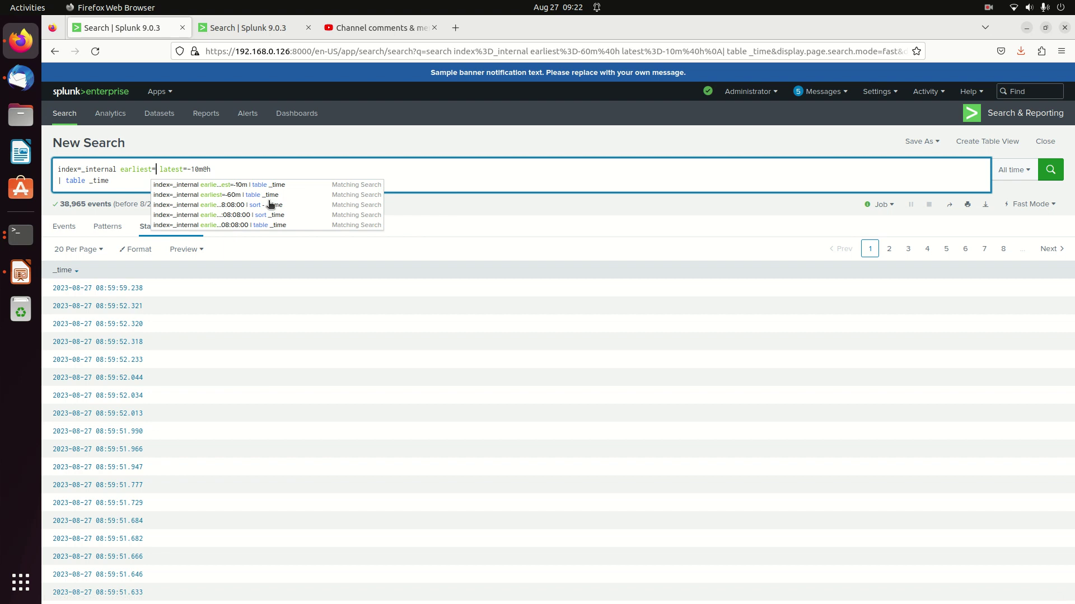
- Switch to the second search tab, with earliest=08/27/2023:08:08:00, and begin editing its query
{"action": "left_click", "coordinate": [257, 26]}
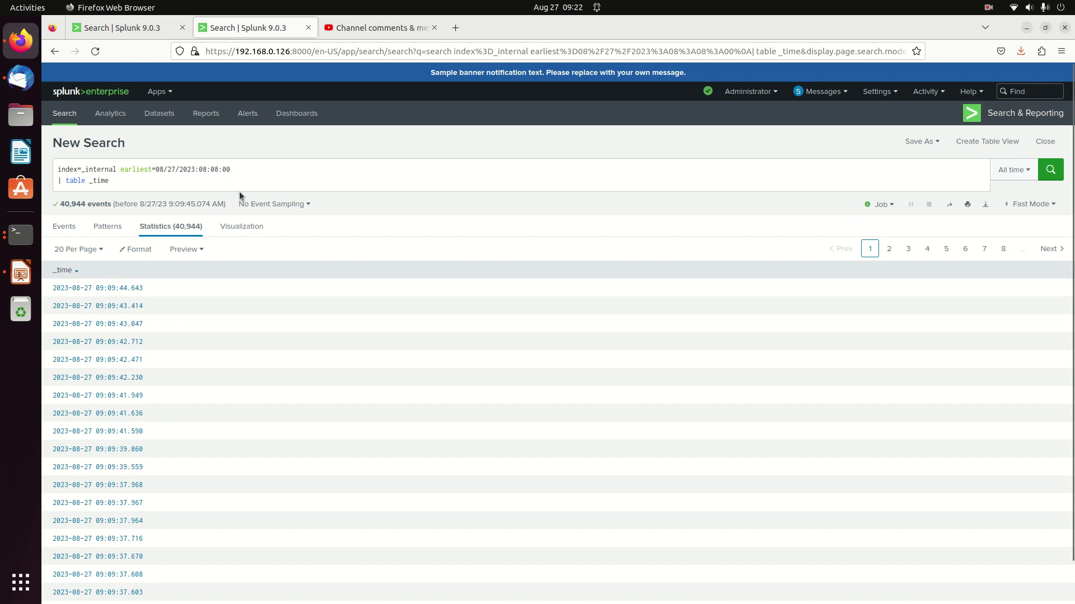
{"action": "left_click", "coordinate": [155, 183]}
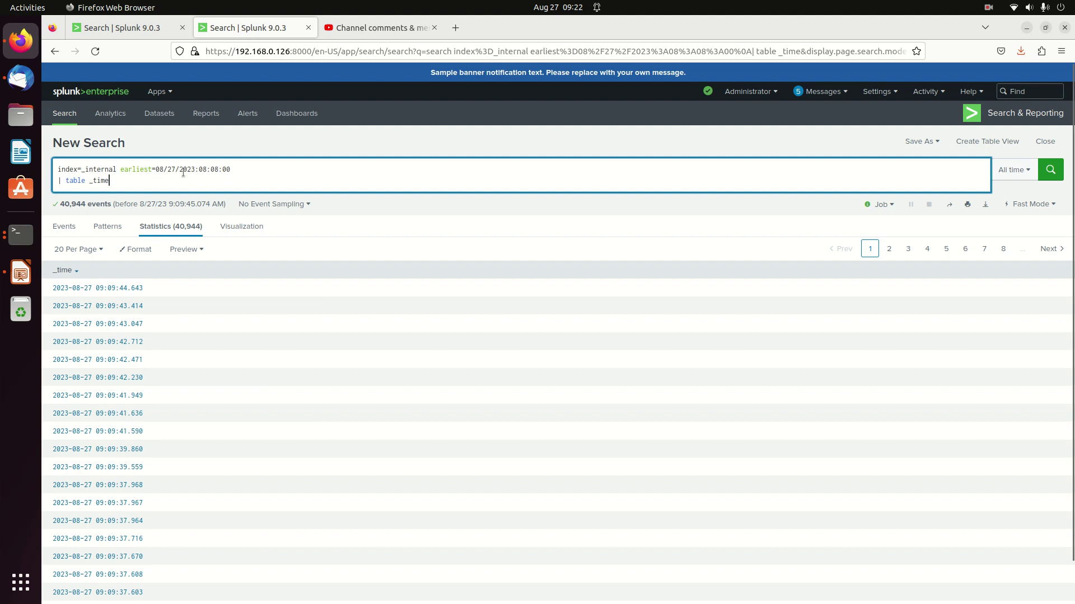
- Change the earliest timestamp's seconds from 00 to 15 and re-run the search
{"action": "left_click", "coordinate": [268, 171]}
{"action": "key", "text": "BackSpace"}
{"action": "key", "text": "BackSpace"}
{"action": "type", "text": "15"}
{"action": "left_click", "coordinate": [179, 187]}
{"action": "key", "text": "Return"}
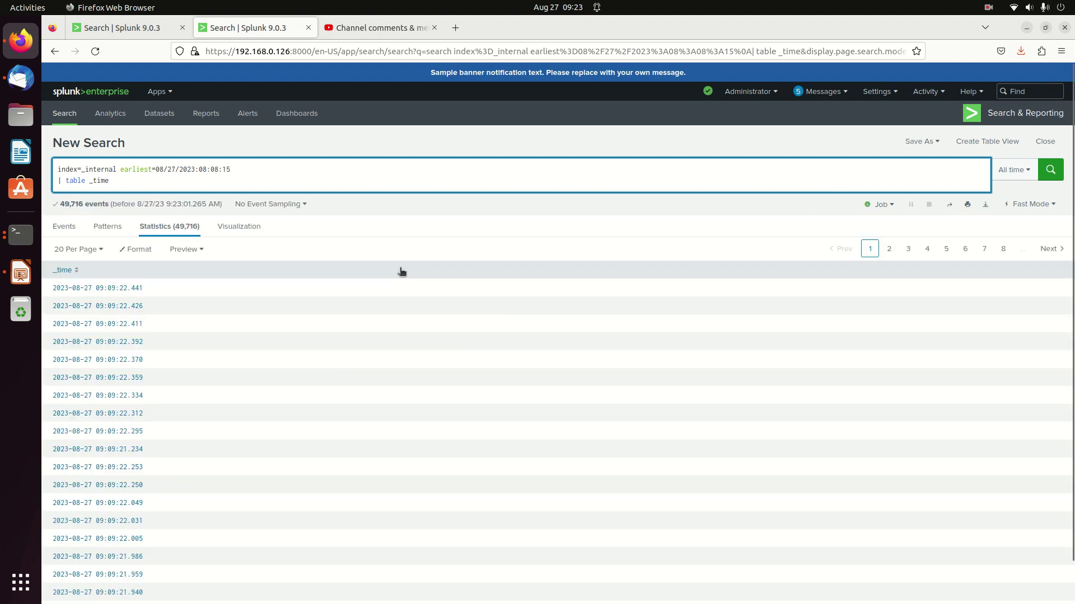
- Sort _time ascending, remove the date's leading zero, re-run, and sort _time ascending again
{"action": "left_click", "coordinate": [63, 271]}
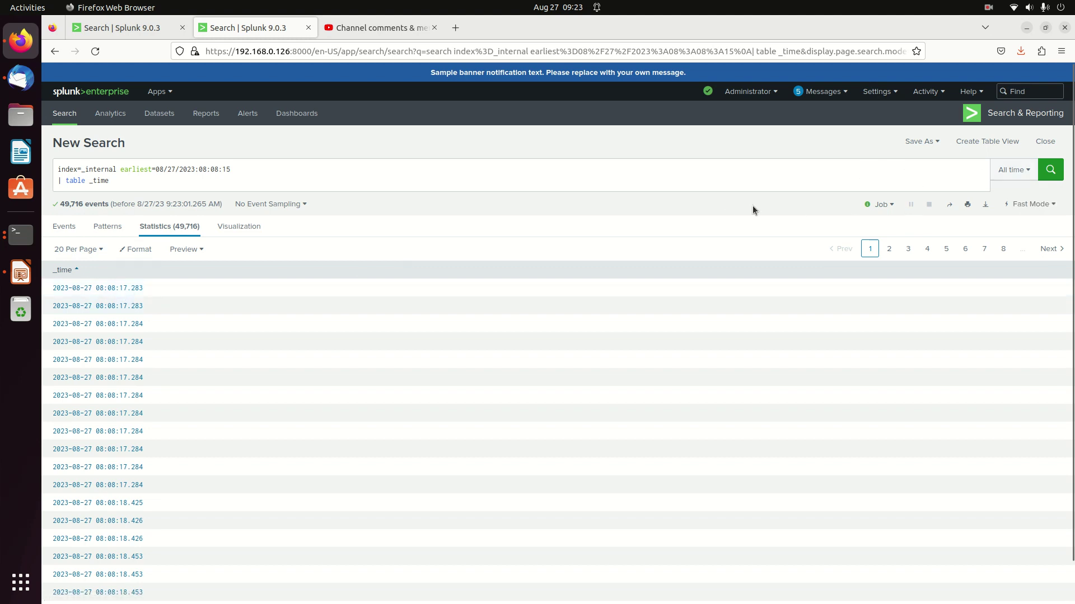
{"action": "left_click", "coordinate": [743, 185]}
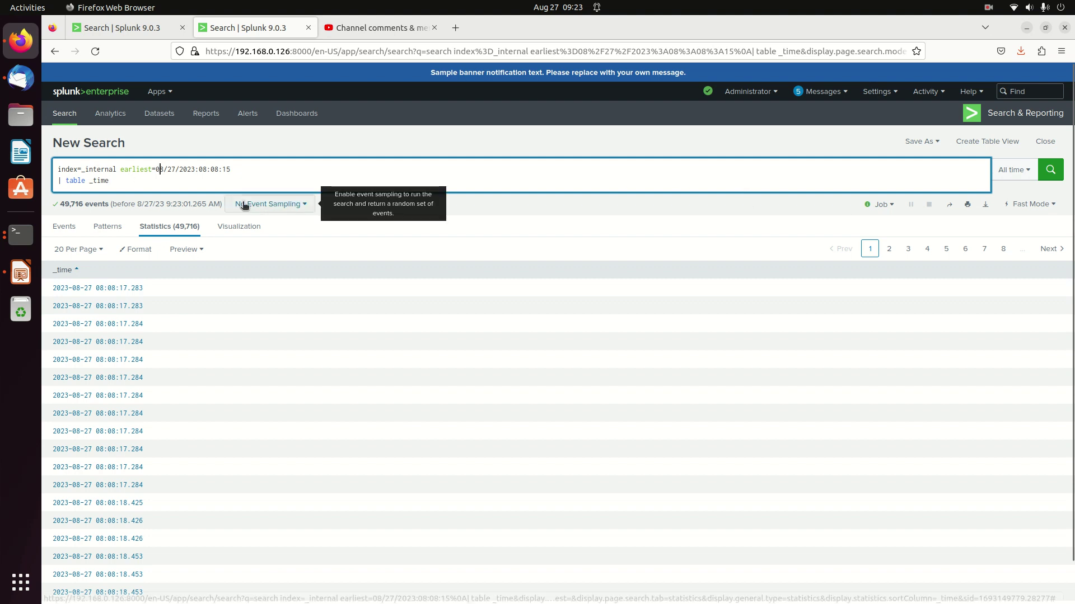
{"action": "key", "text": "BackSpace"}
{"action": "key", "text": "Return"}
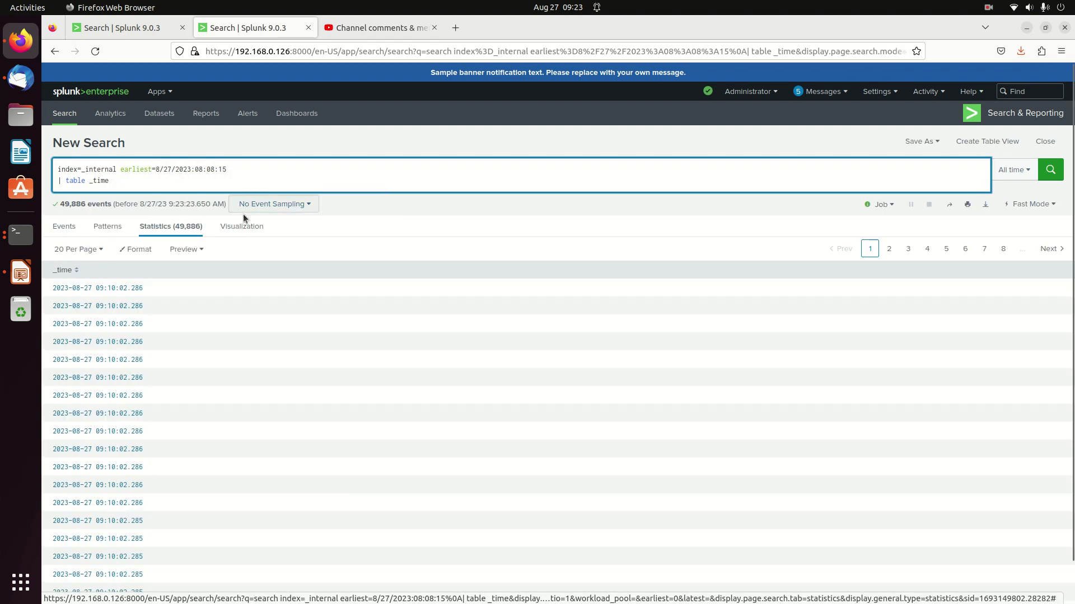
{"action": "left_click", "coordinate": [64, 269]}
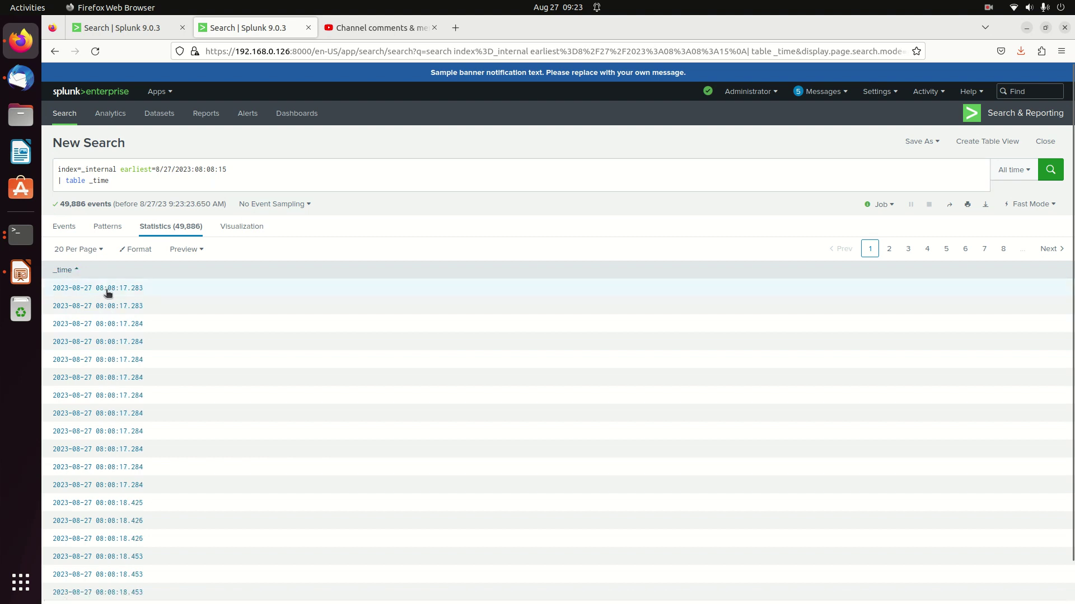